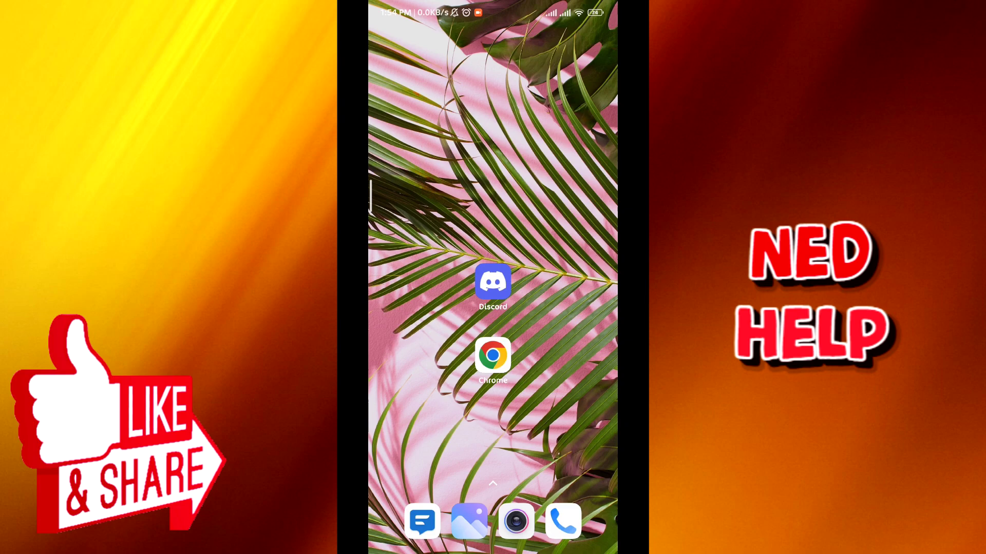
Launch Chrome from the Android home screen
click(493, 354)
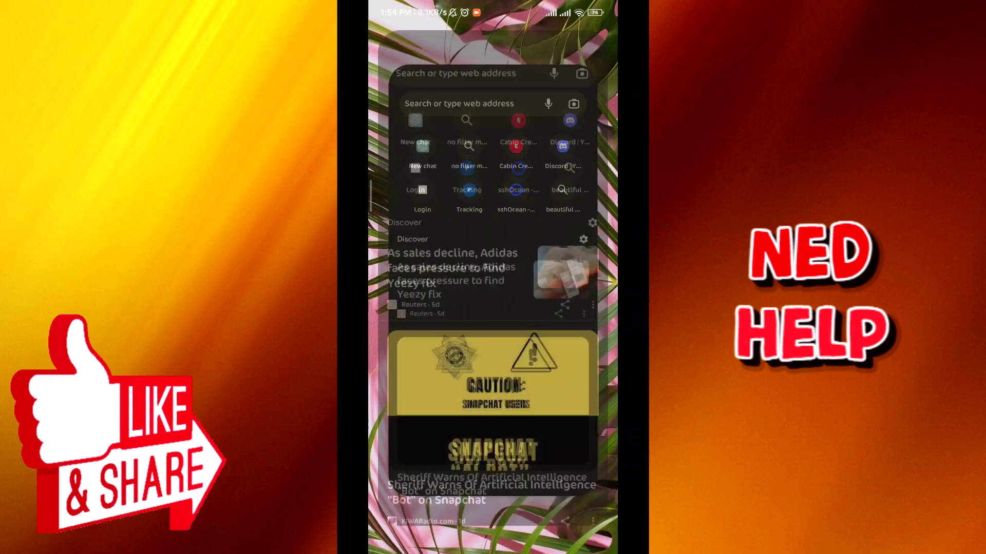
Enter 'dis' in the address bar and load the discord.com homepage
click(451, 45)
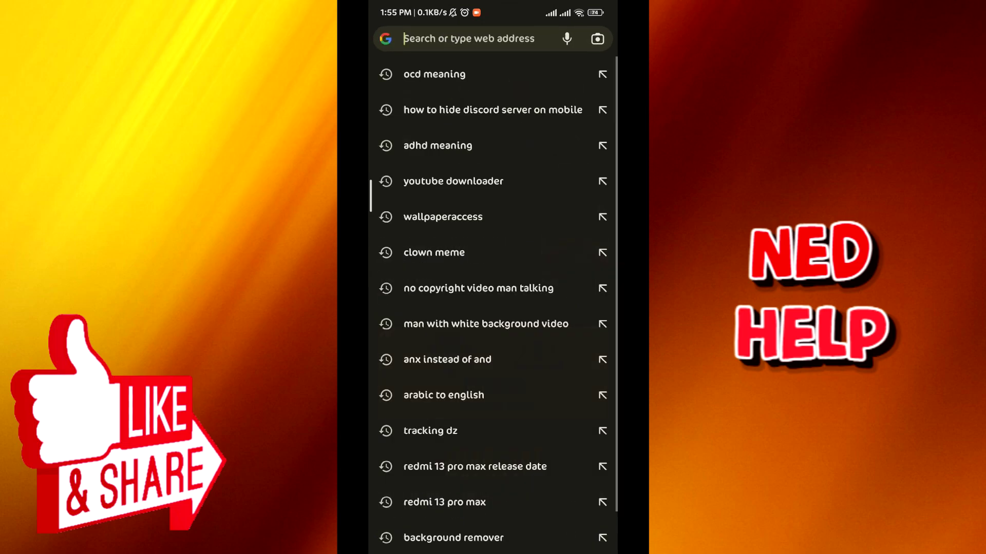
text(dis)
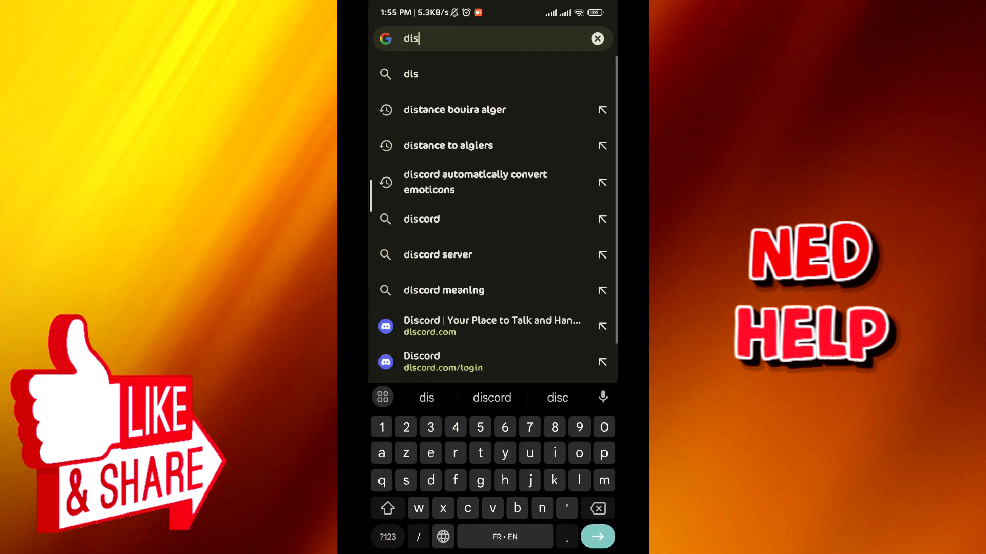
click(473, 327)
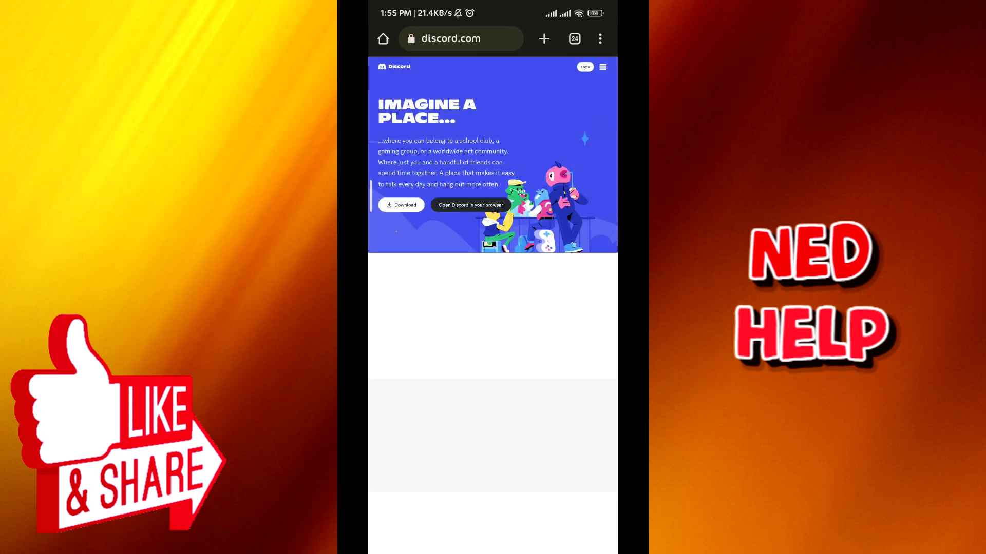
click(601, 39)
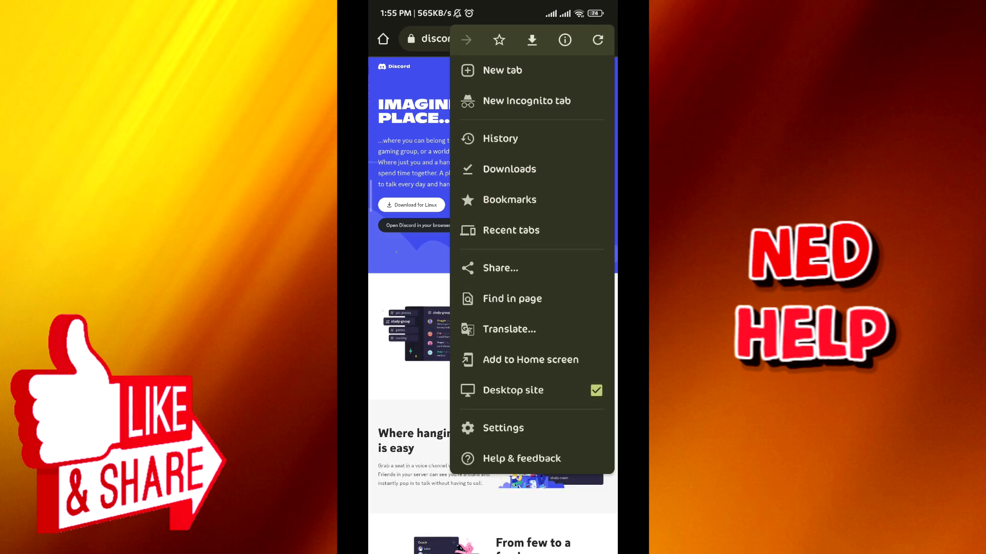
click(539, 389)
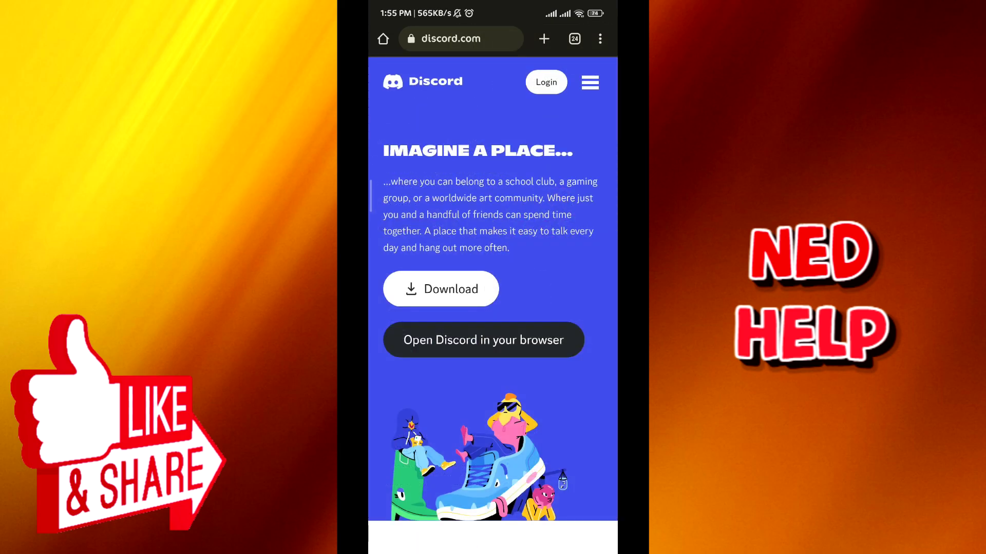
click(599, 39)
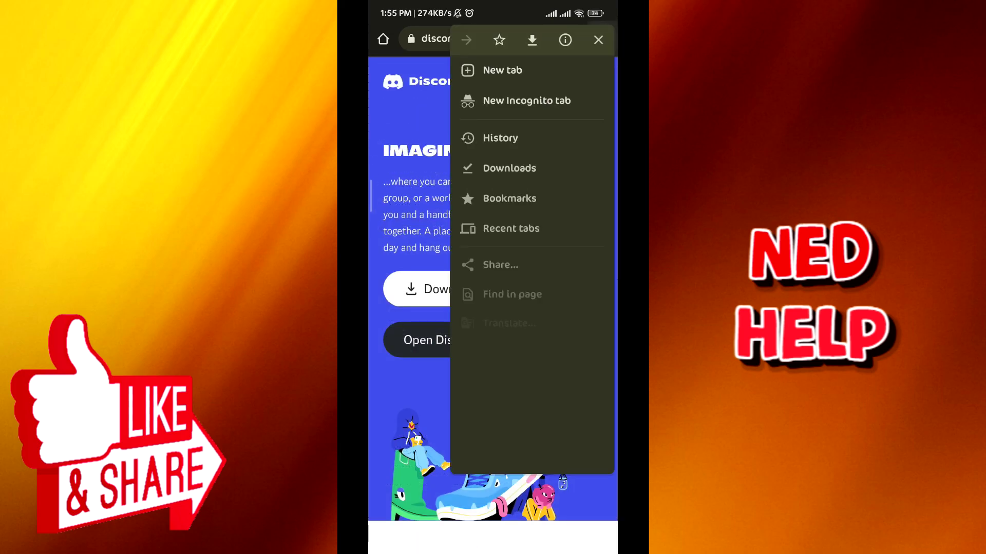
click(539, 390)
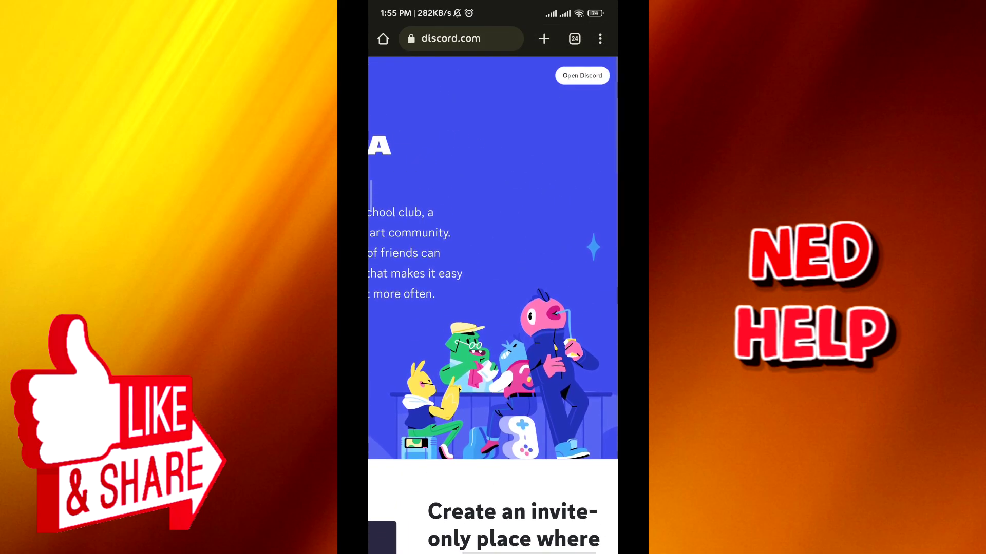
click(582, 75)
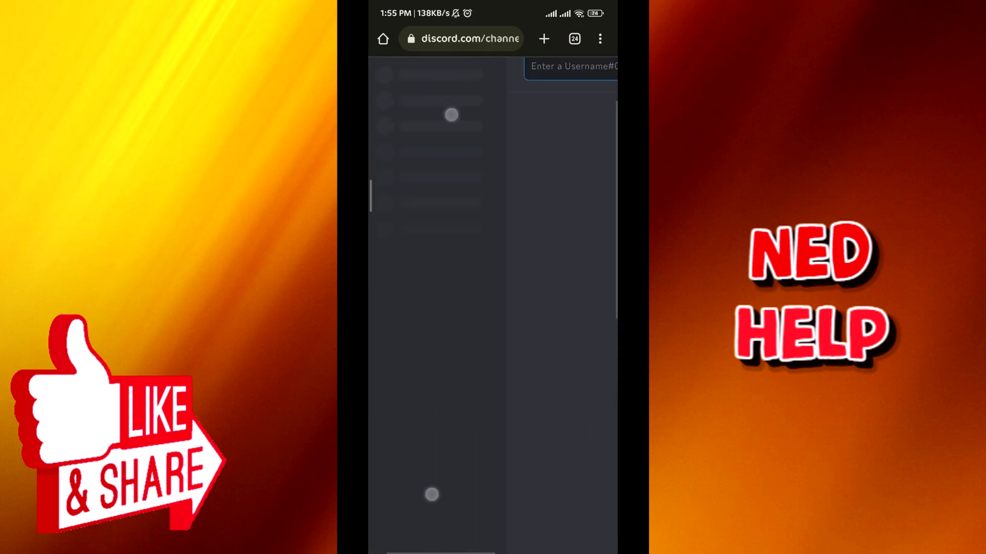
Reveal the server sidebar and go to the community discovery page
drag(415, 254, 531, 247)
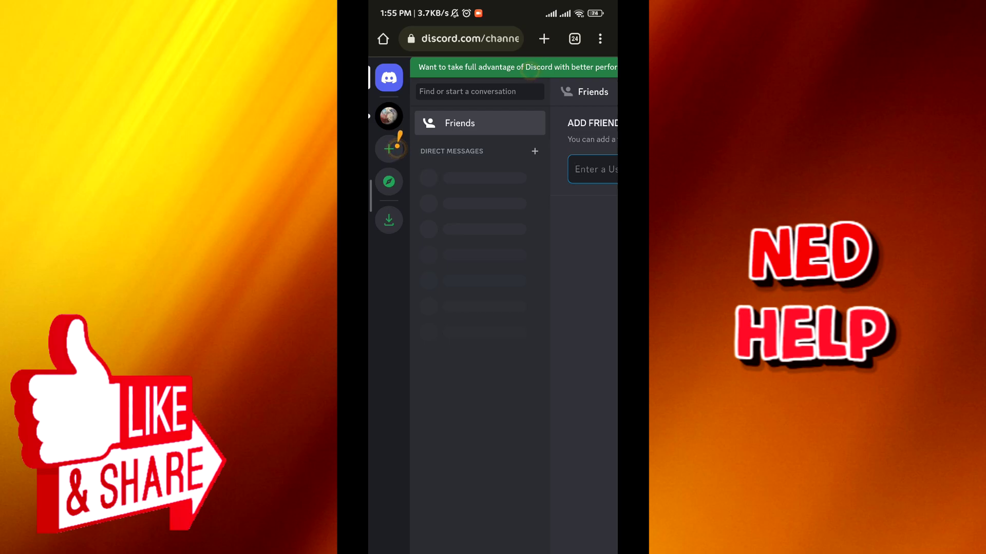
click(389, 182)
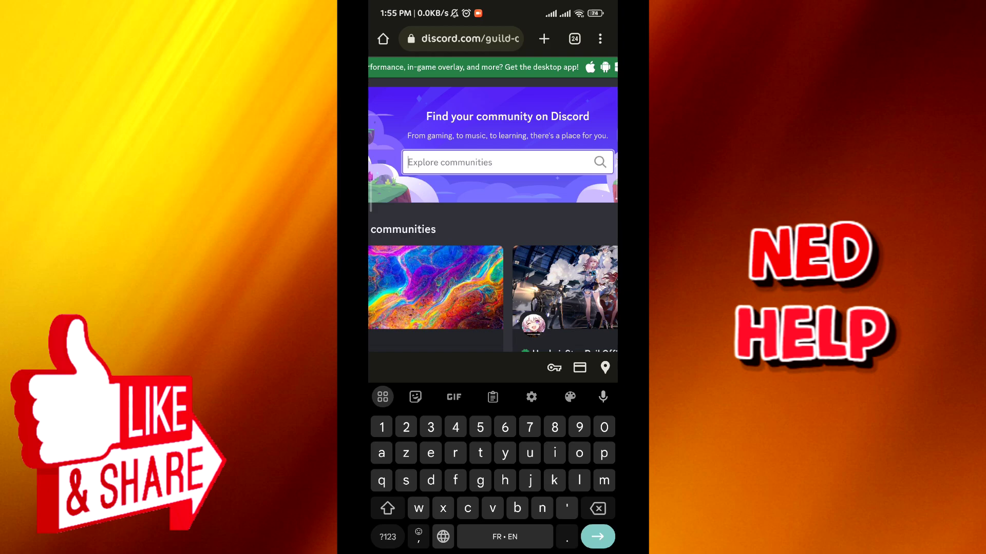
text(midj)
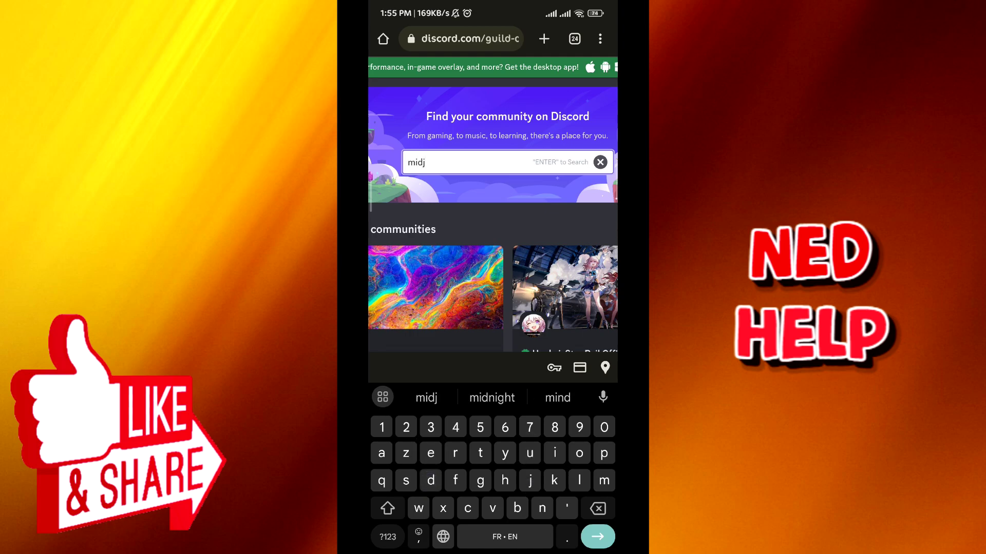
Clear the community search, scroll to Featured communities, and open Midjourney
key(BackSpace)
key(BackSpace)
key(BackSpace)
key(BackSpace)
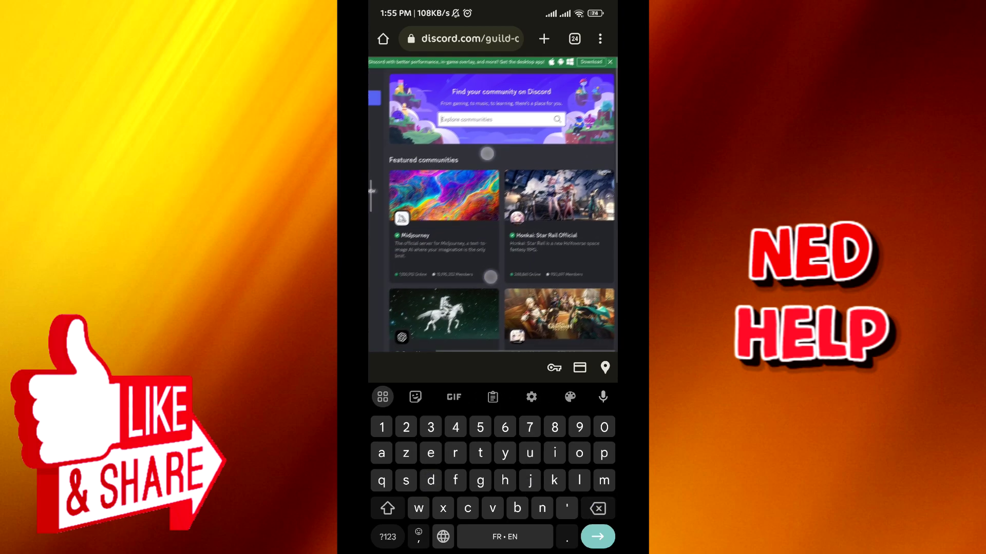
drag(489, 282, 484, 125)
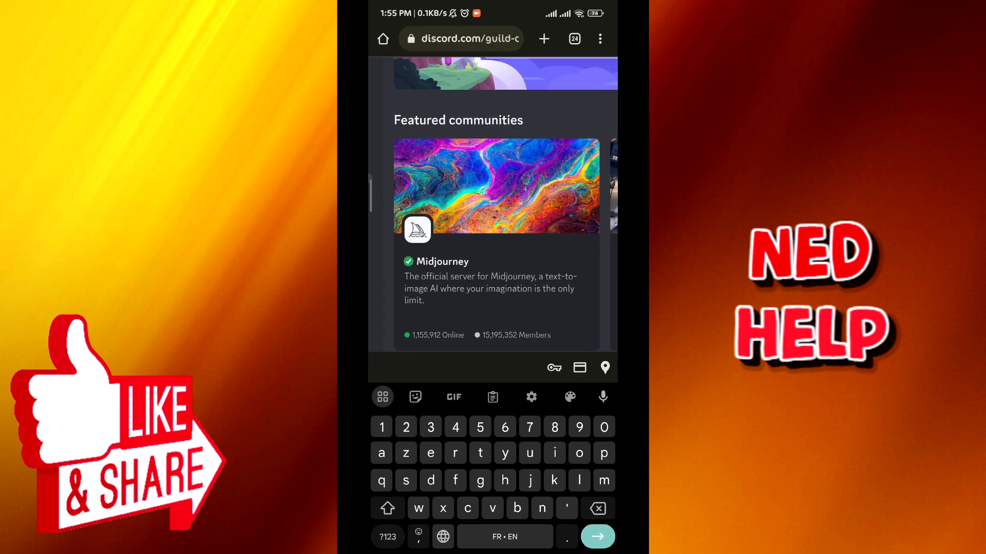
click(462, 262)
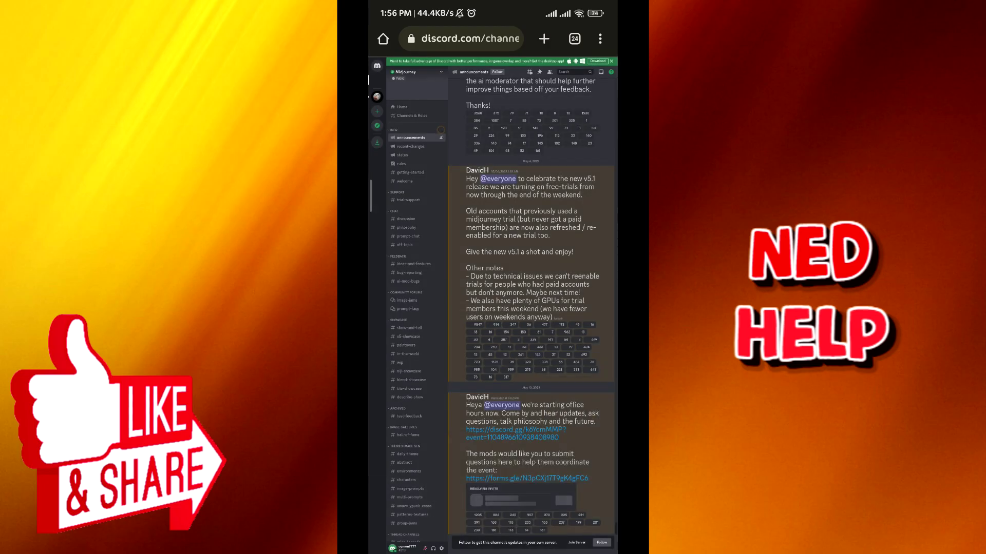
scroll(524, 308, up, 5)
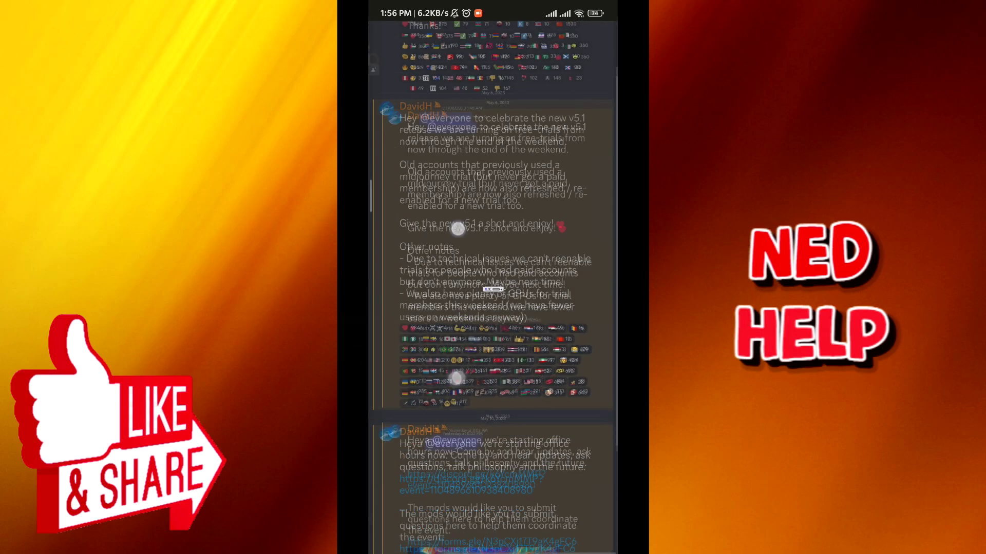
scroll(493, 284, down, 5)
Use Join Server to join Midjourney from its announcements channel
click(575, 506)
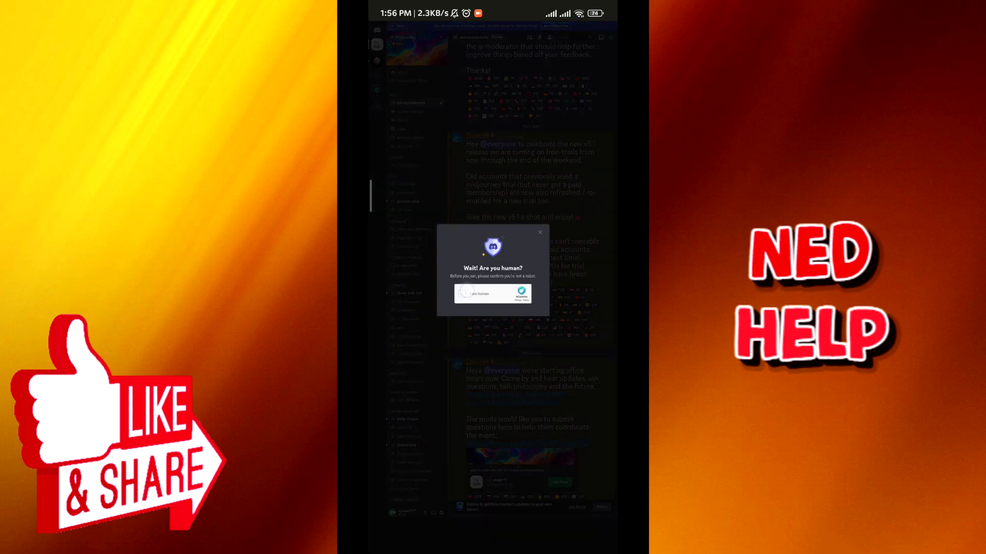
Complete the hCaptcha by checking the box, picking the dog image, and verifying
click(463, 293)
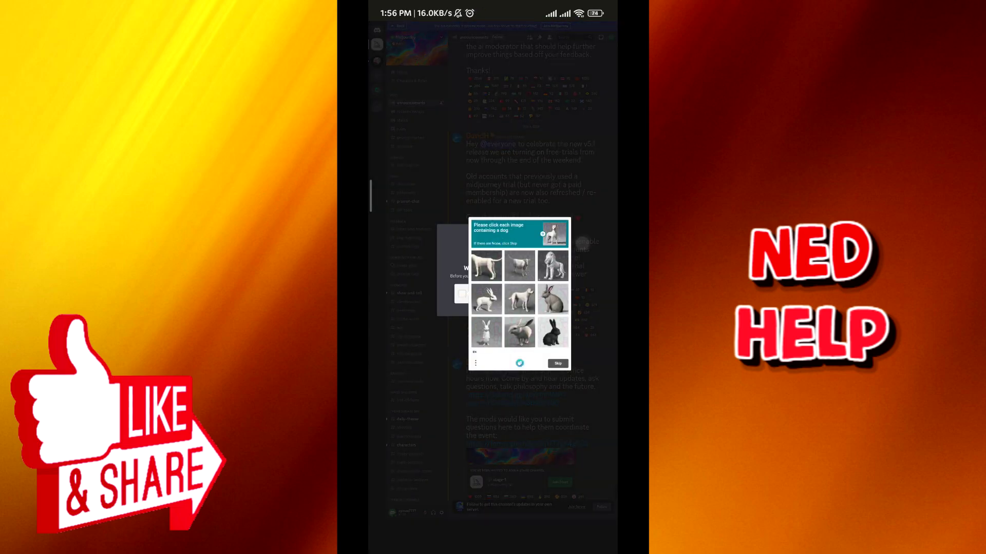
click(520, 299)
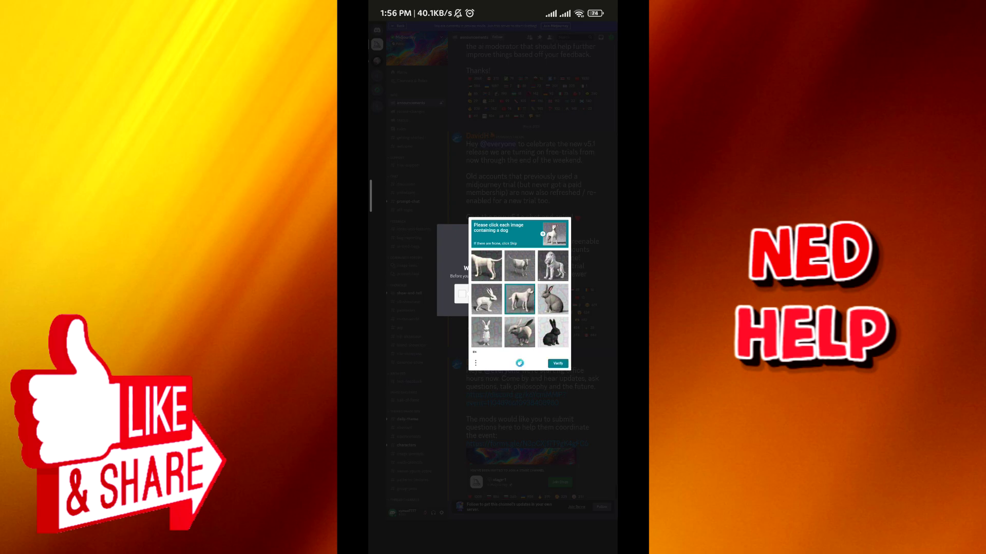
click(556, 362)
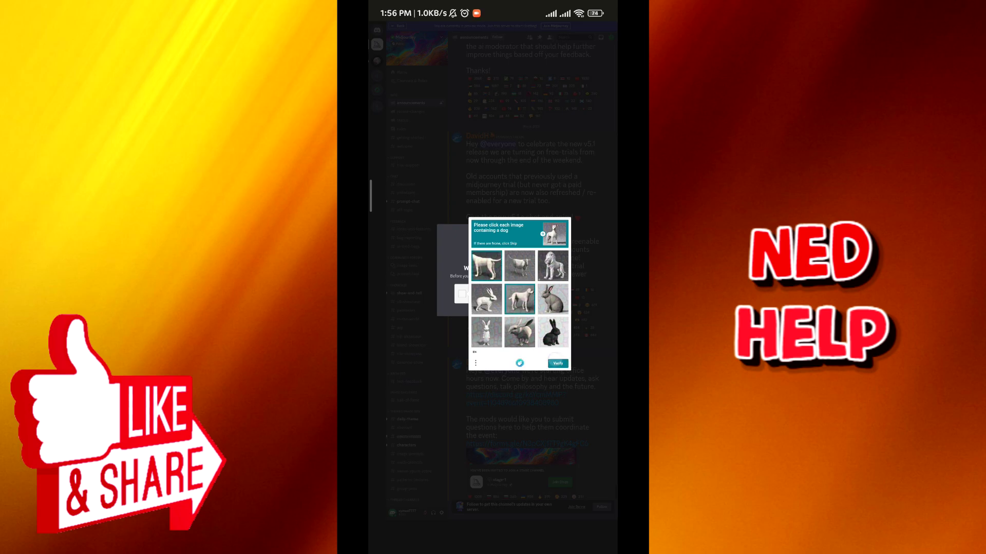